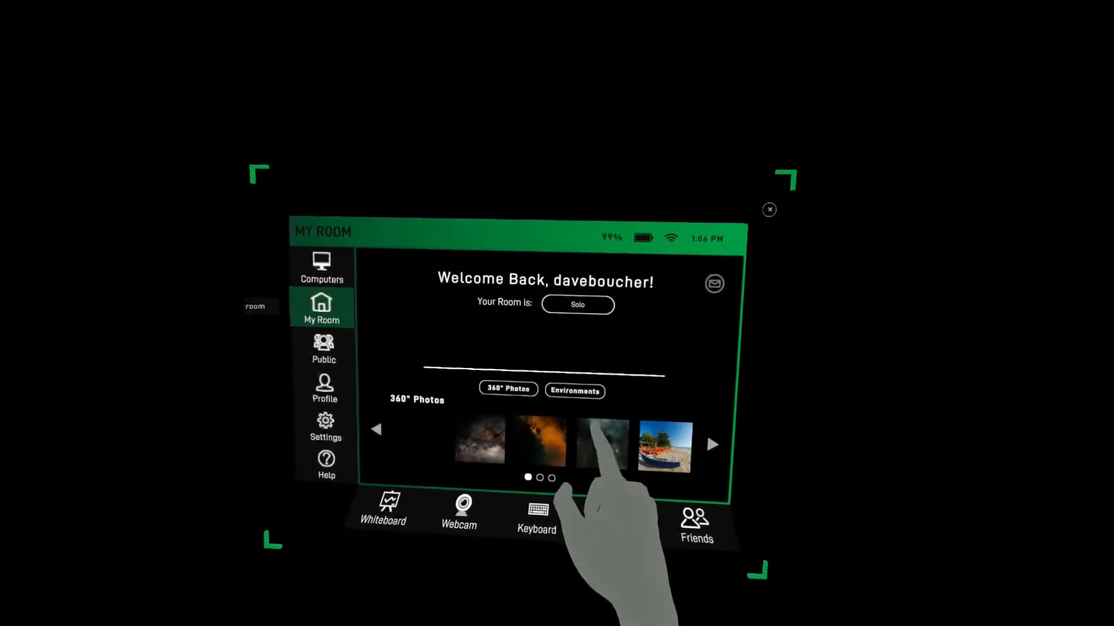
Step: Switch the My Room panel to Environments and show page 2 of the carousel
left_click(574, 391)
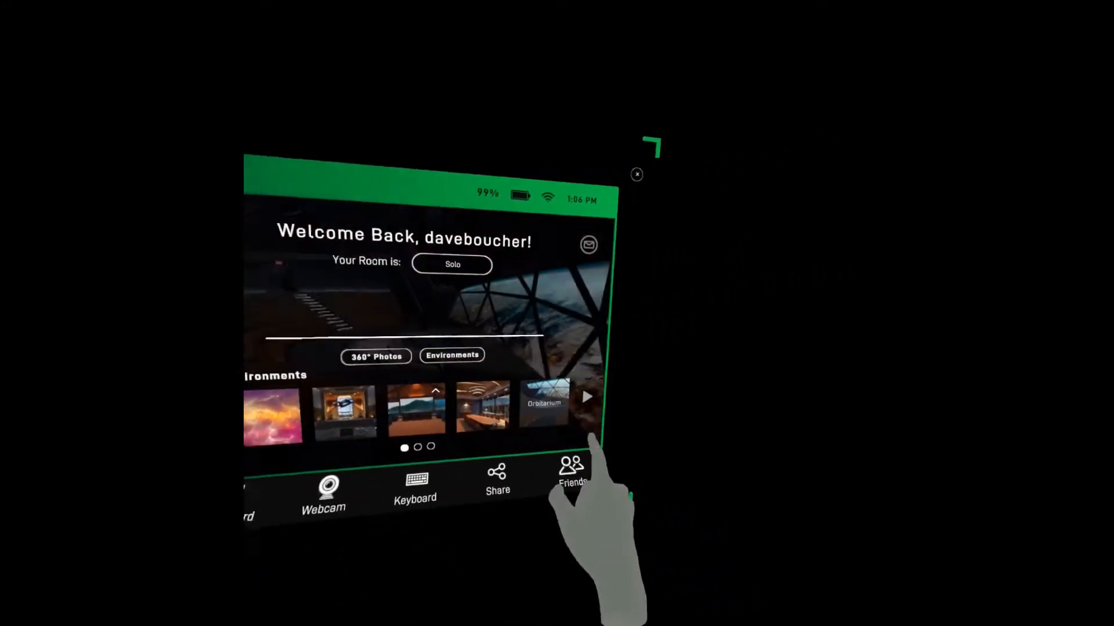
left_click(588, 397)
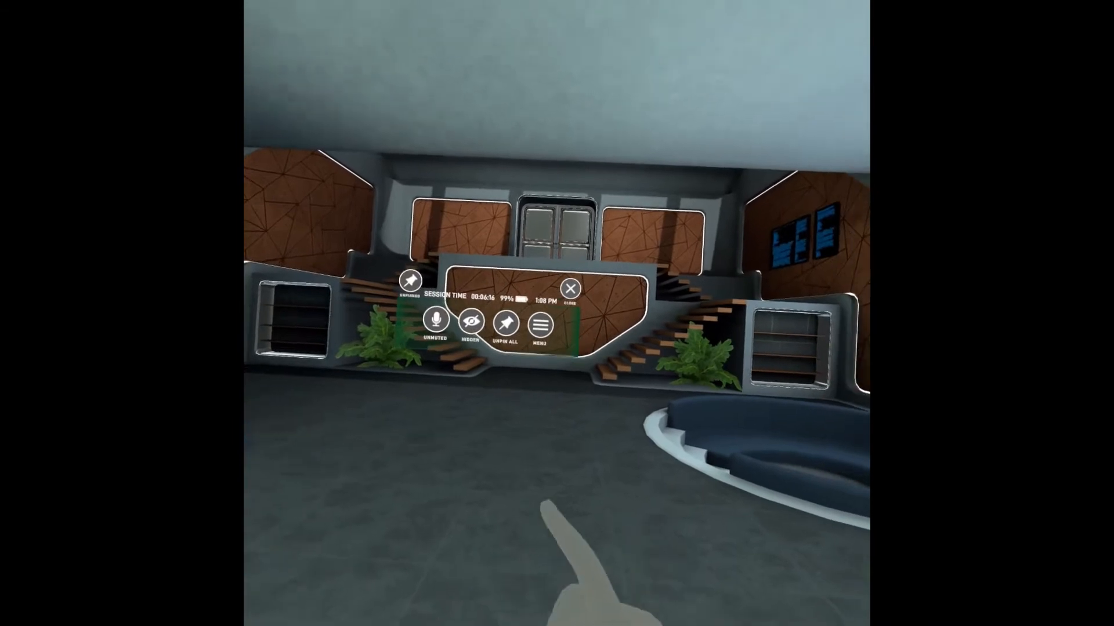
Step: Lower the Ambience Volume slider in Settings > Audio to near its minimum
left_click(522, 360)
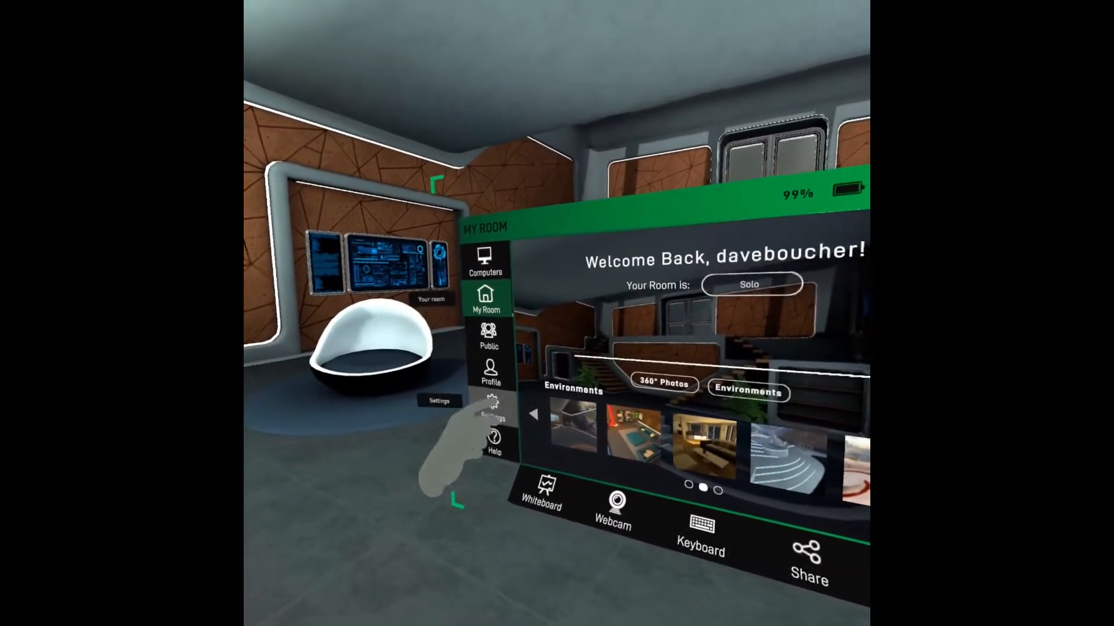
left_click(490, 407)
left_click(522, 373)
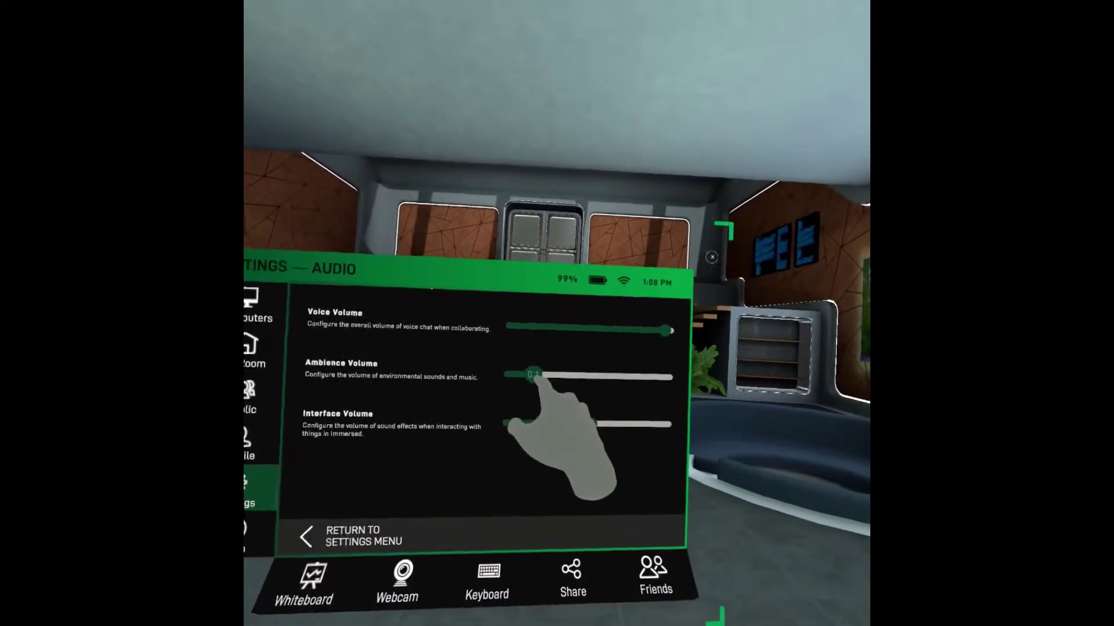
mouse_move(534, 380)
left_mouse_down()
mouse_move(512, 387)
mouse_move(550, 386)
left_mouse_up()
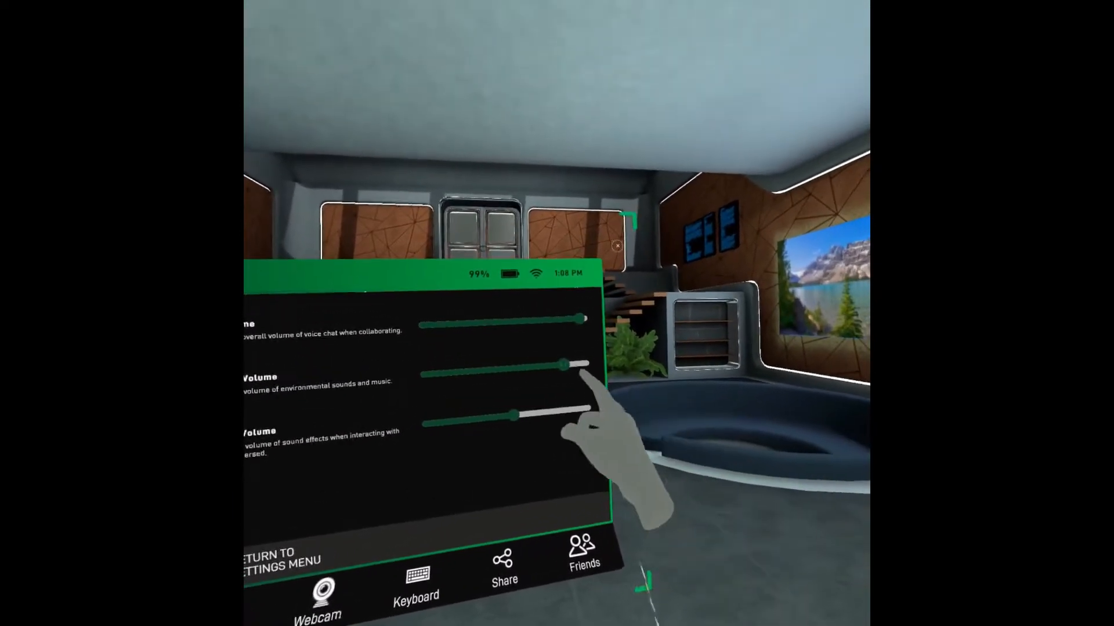
left_click(590, 373)
left_click_drag(514, 390, 481, 379)
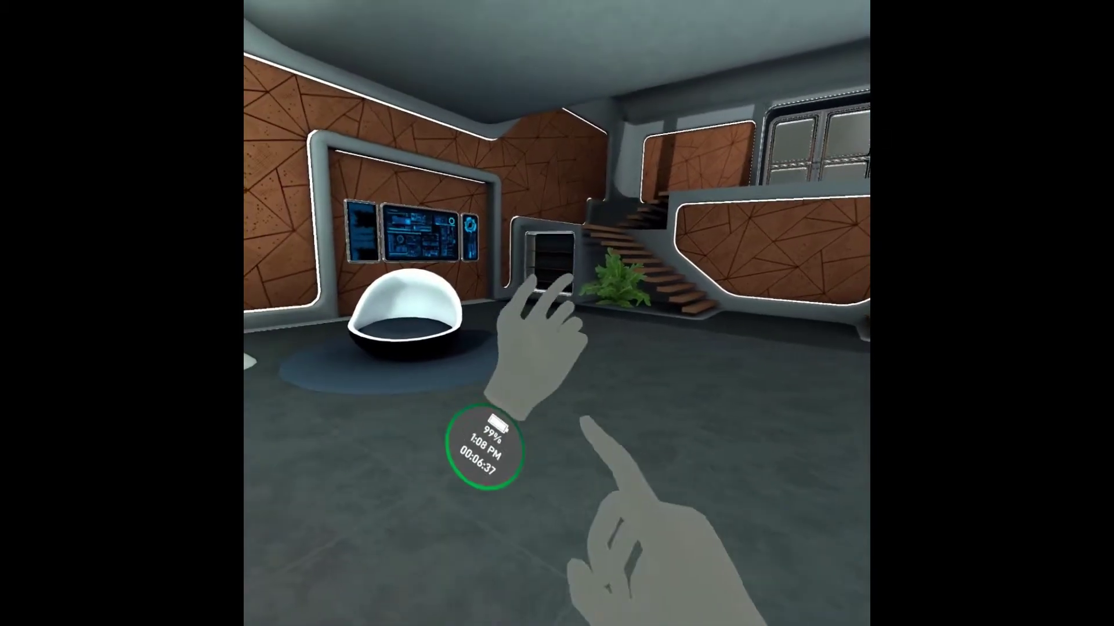
Step: Make the desktop screens visible from the wrist menu and switch the browser tab
left_click(484, 447)
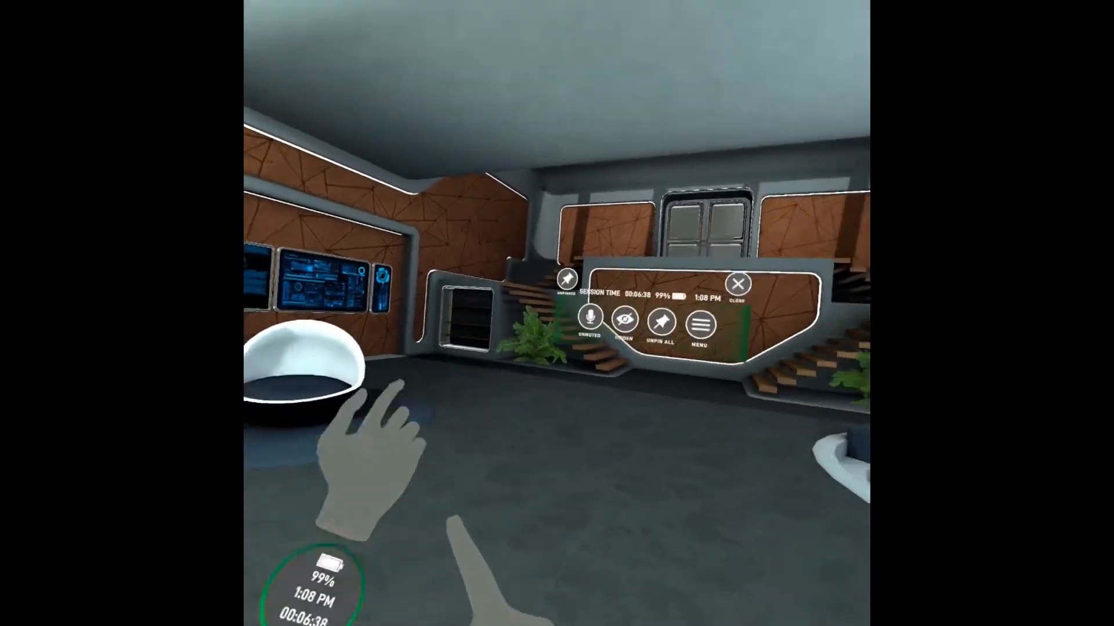
left_click(556, 374)
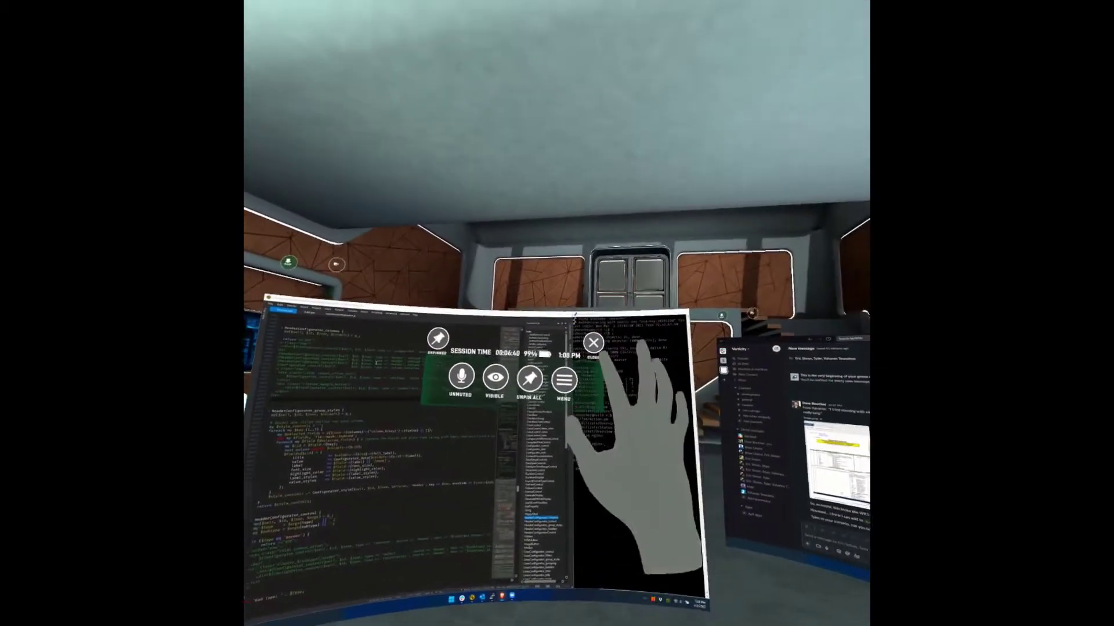
left_click(593, 343)
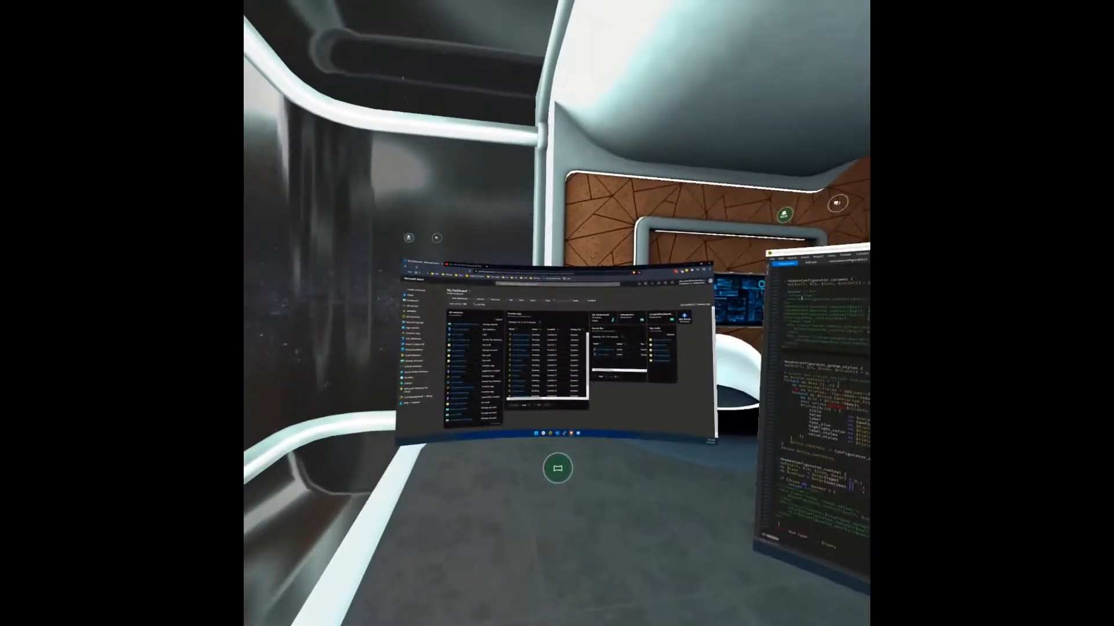
key("ctrl+Tab")
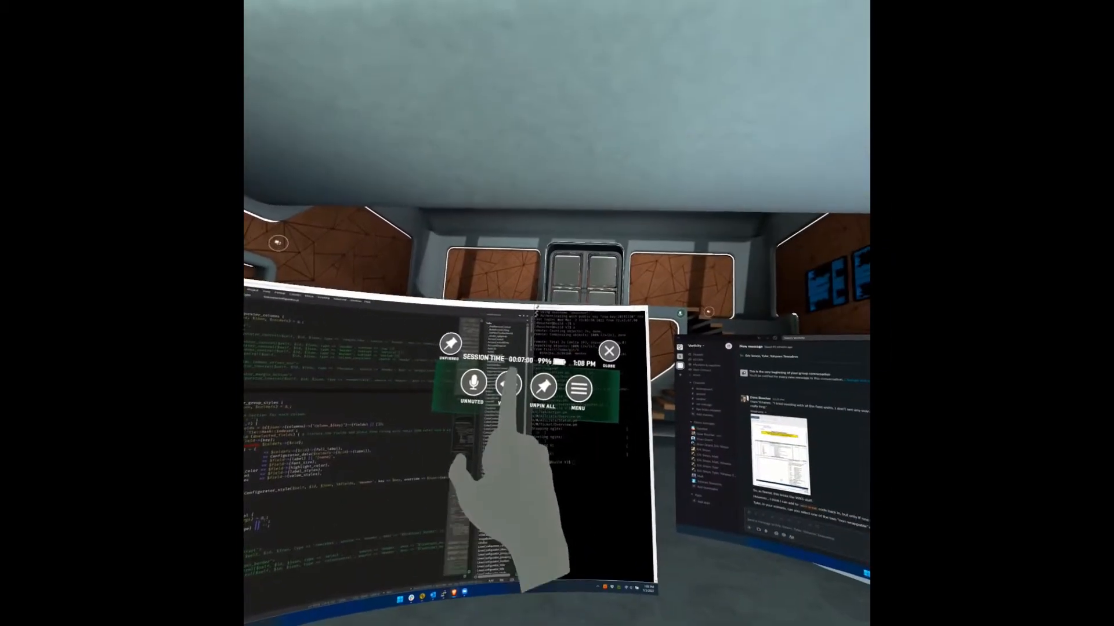
Step: Hide all the desktop screens from the wrist menu before repositioning them
left_click(497, 383)
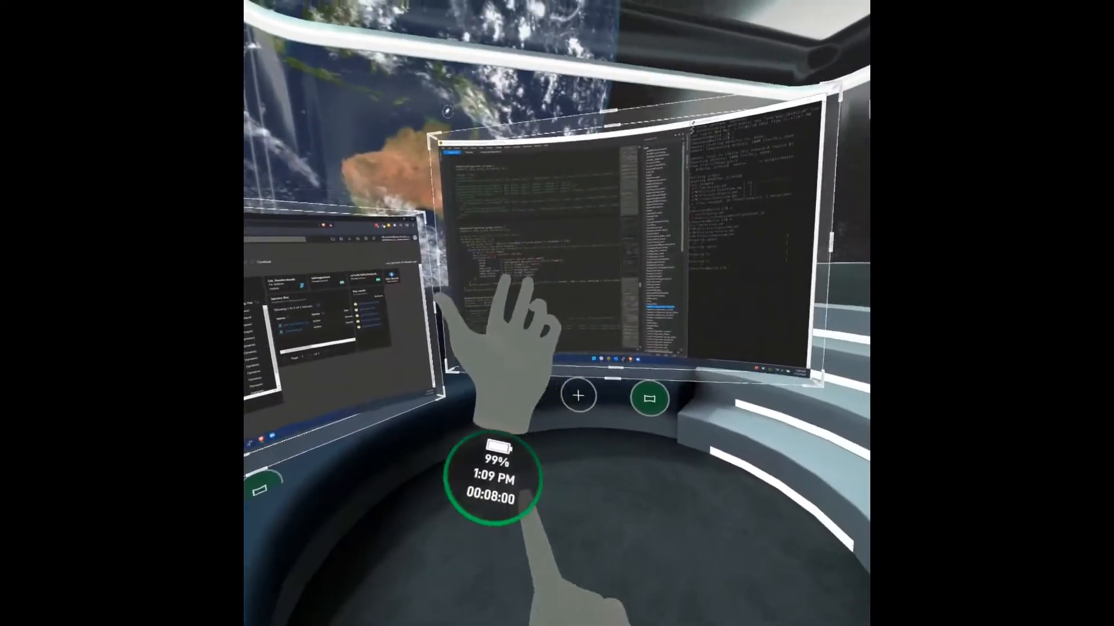
Step: Switch the session menu's Visible button to Hidden so all screens disappear
left_click(529, 515)
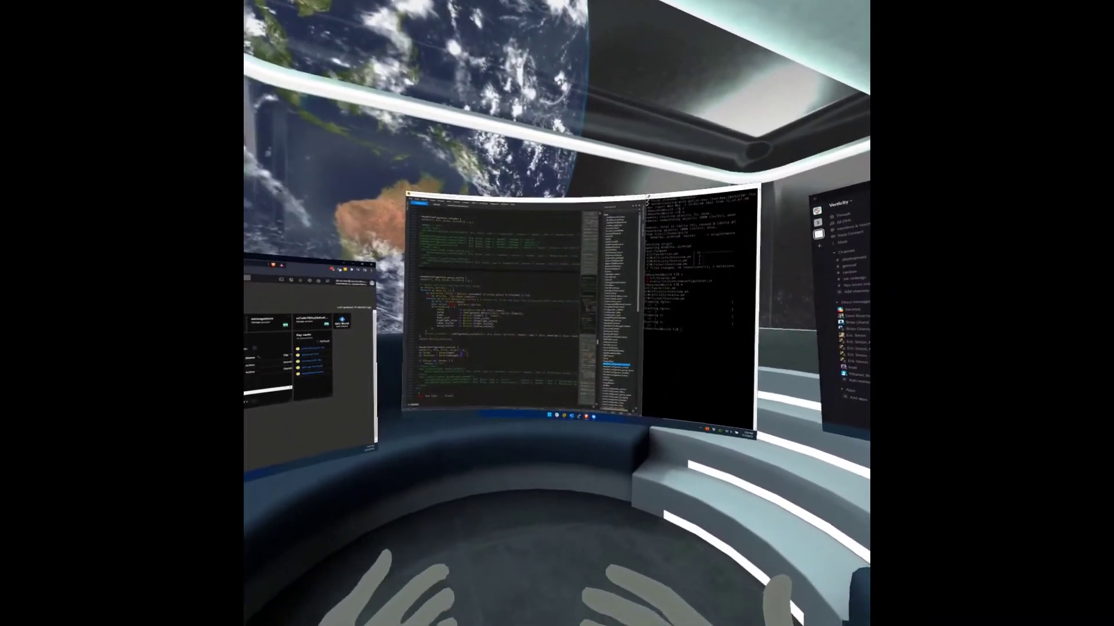
left_click(467, 472)
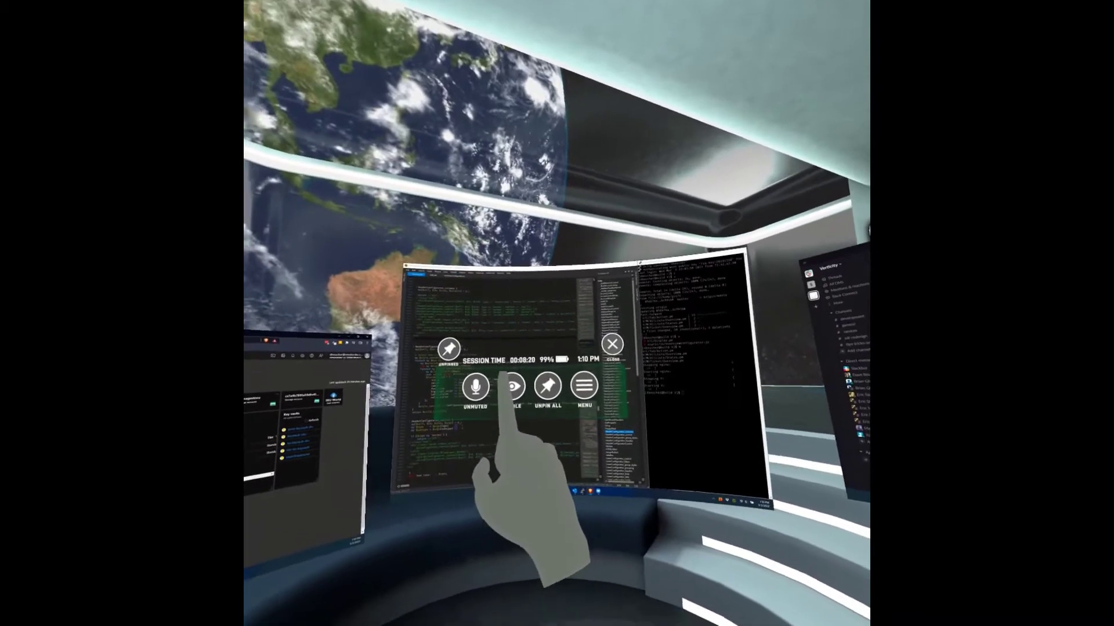
left_click(508, 389)
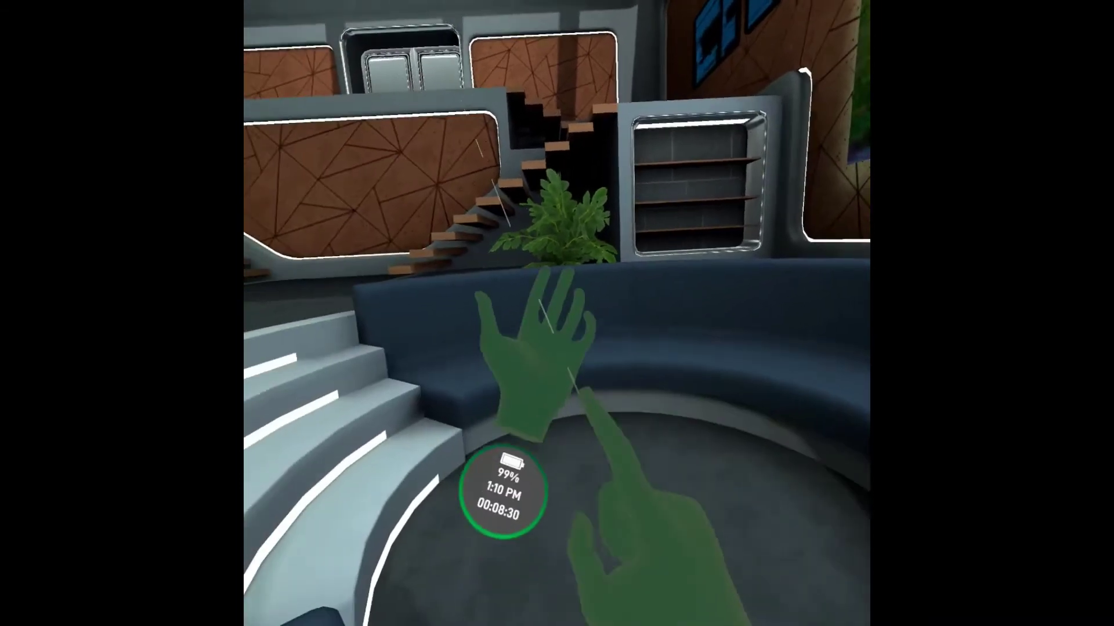
Step: Hide the screens, move into the sunken seating area, then show the monitors there
left_click(506, 484)
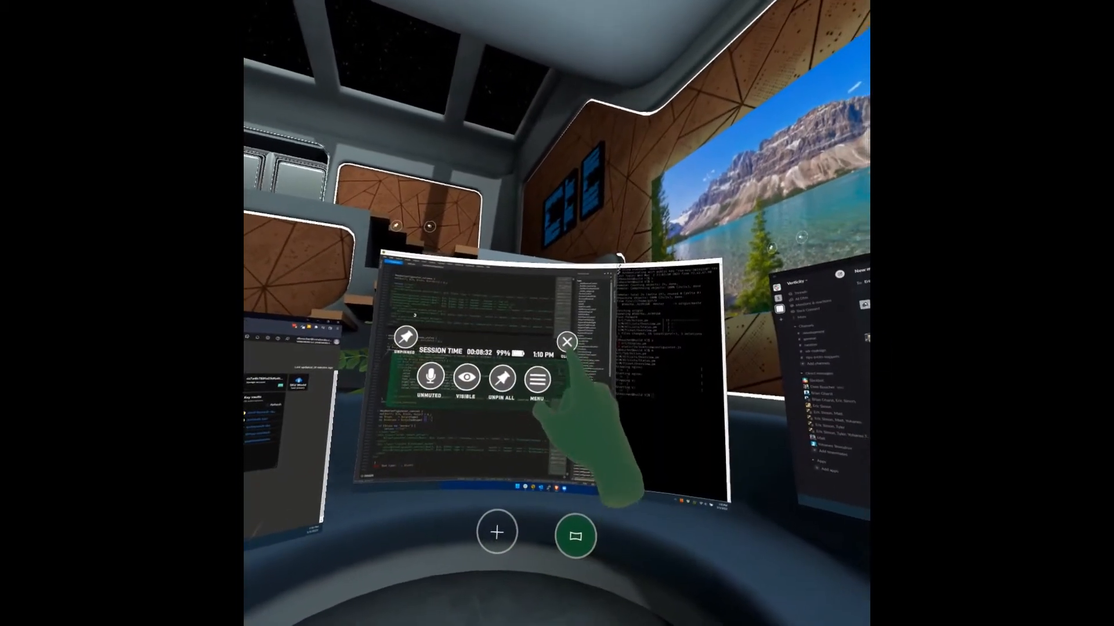
left_click(567, 342)
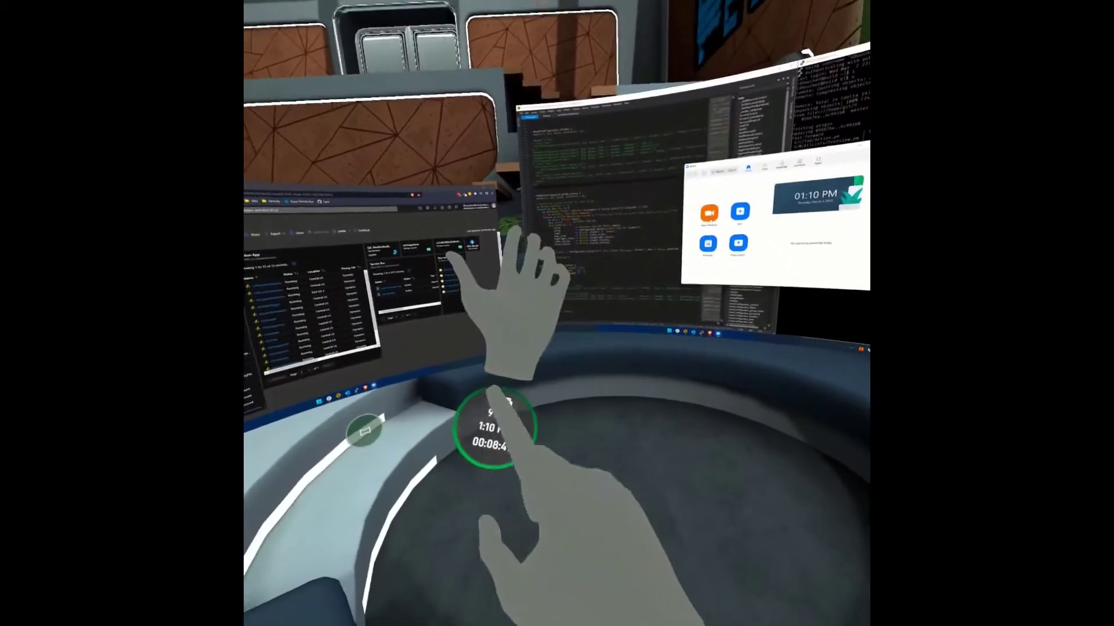
left_click(513, 435)
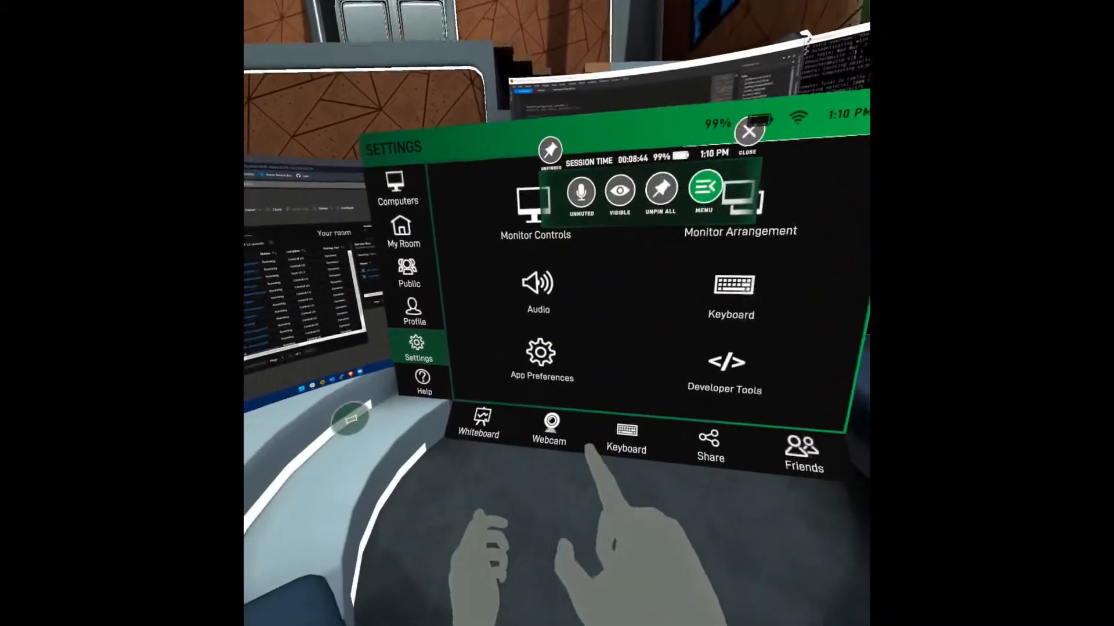
left_click(535, 435)
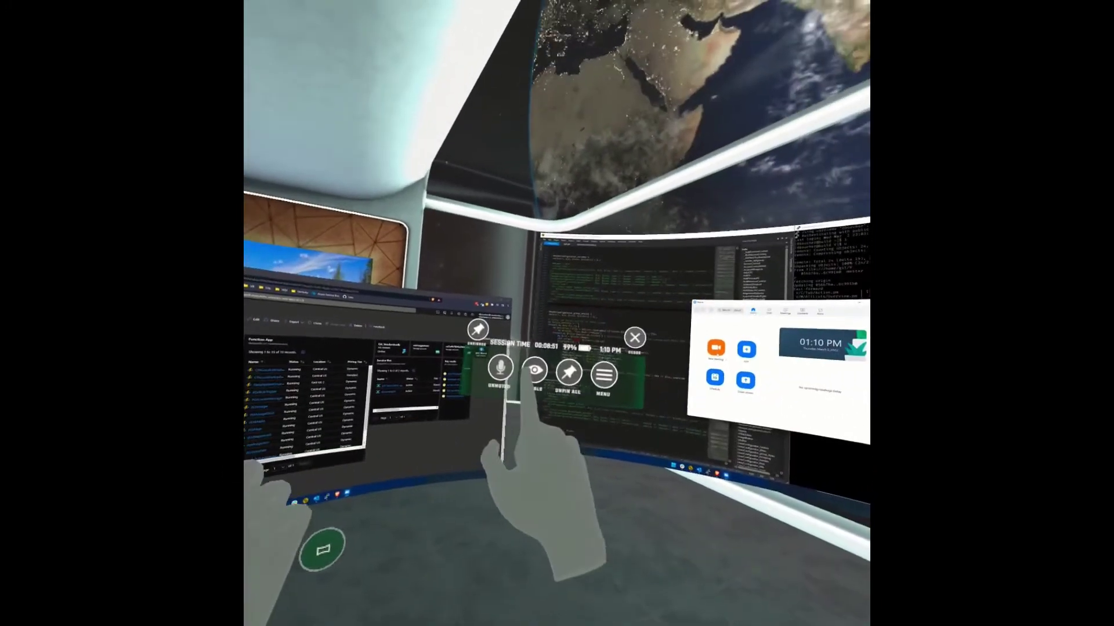
left_click(522, 369)
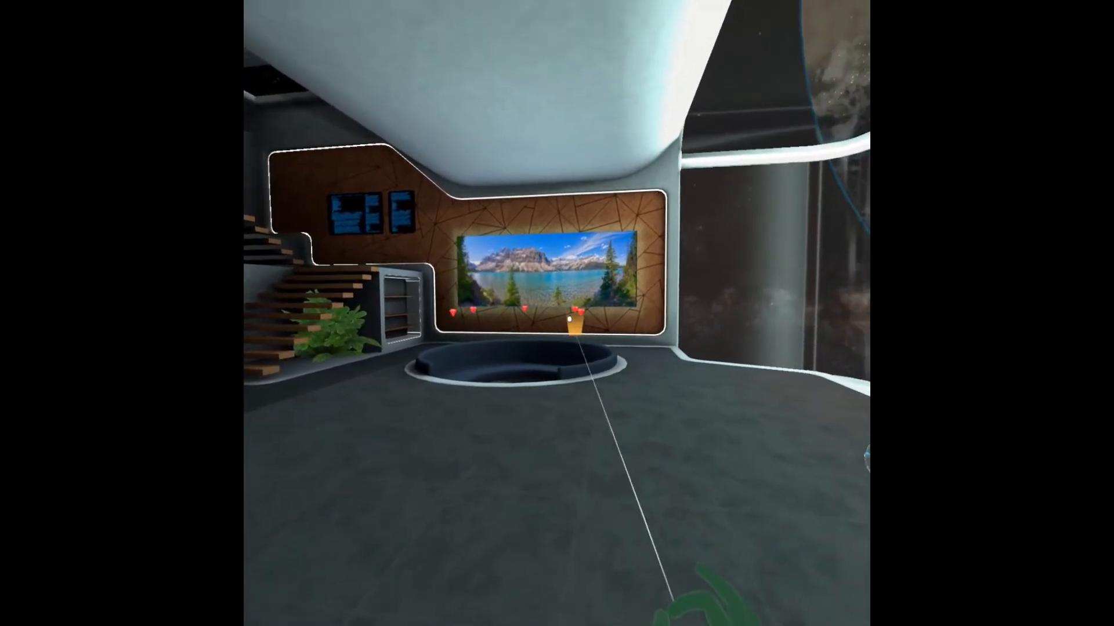
left_click(583, 316)
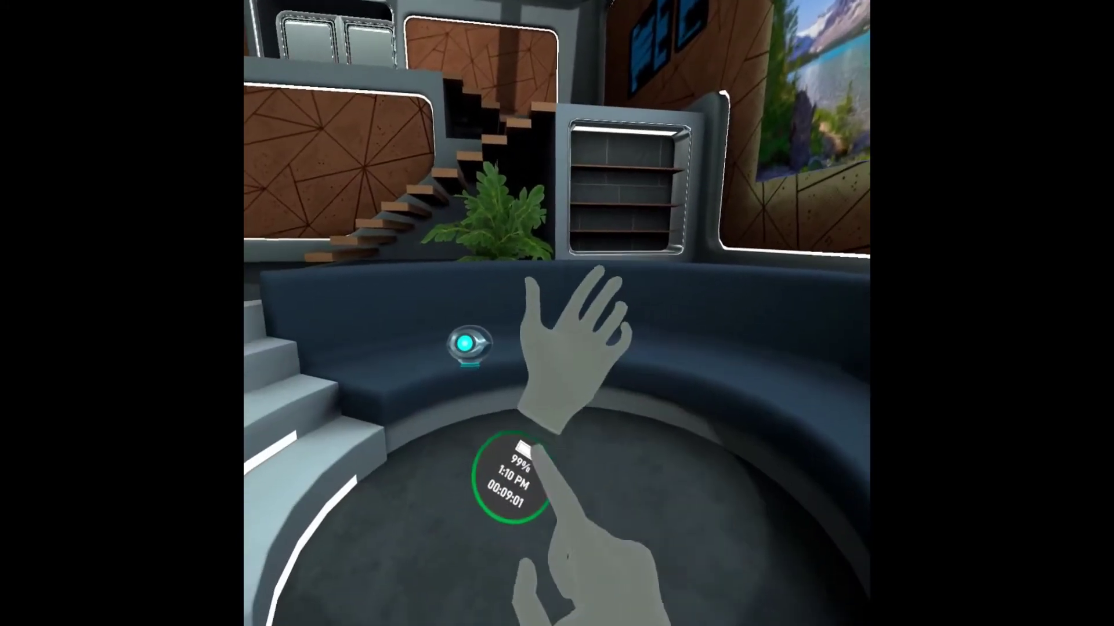
left_click(533, 457)
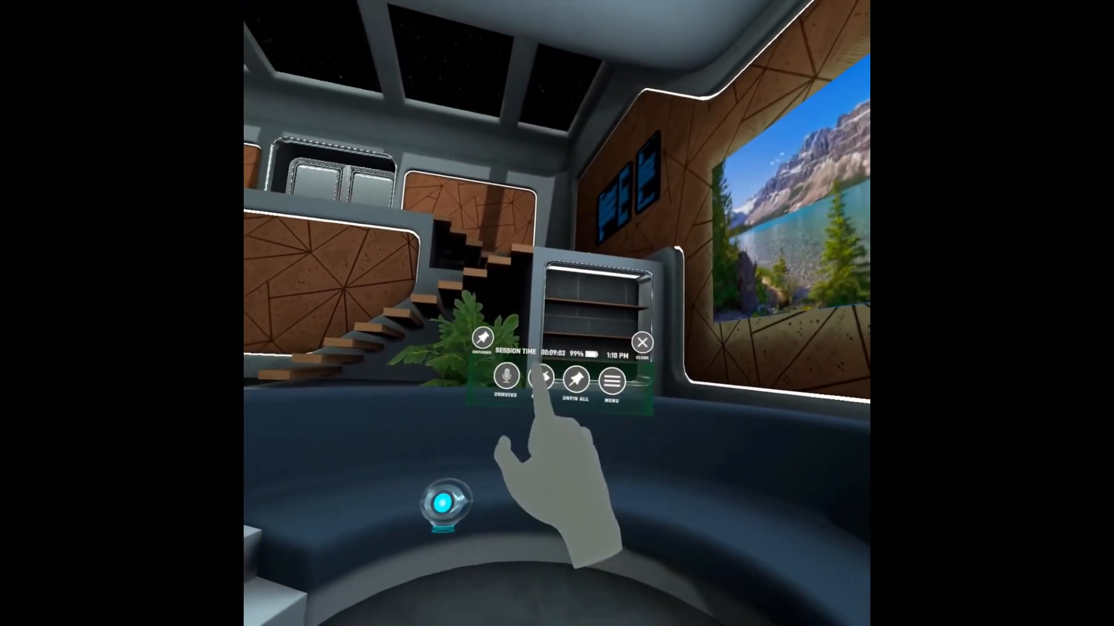
left_click(528, 377)
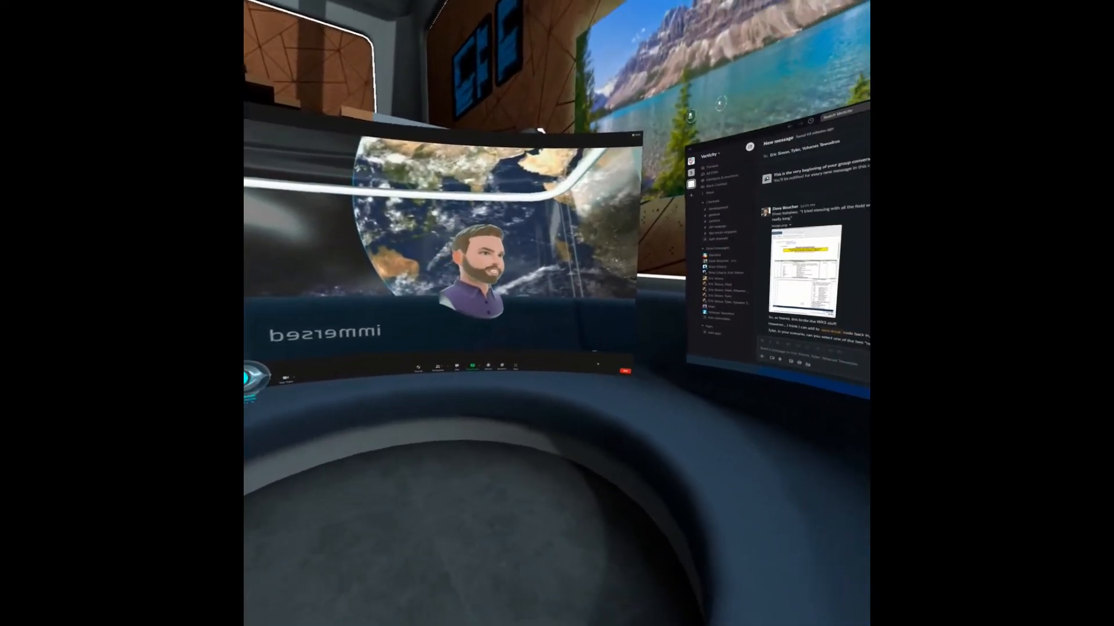
Step: Leave the Zoom meeting with Alt+Q and close Zoom's home window
key("alt+q")
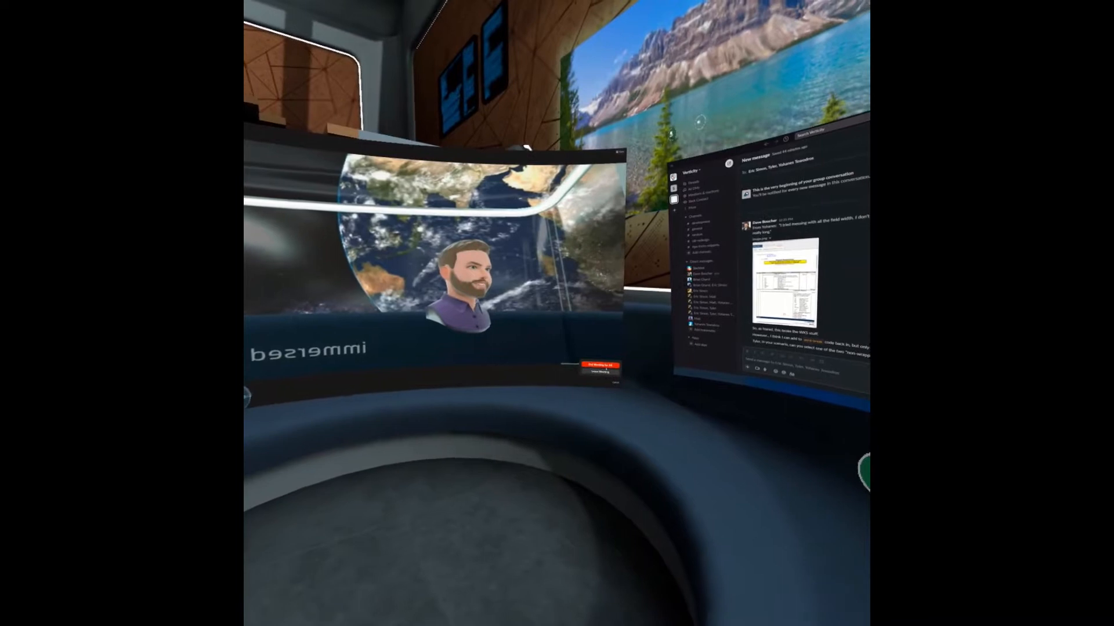
key("Return")
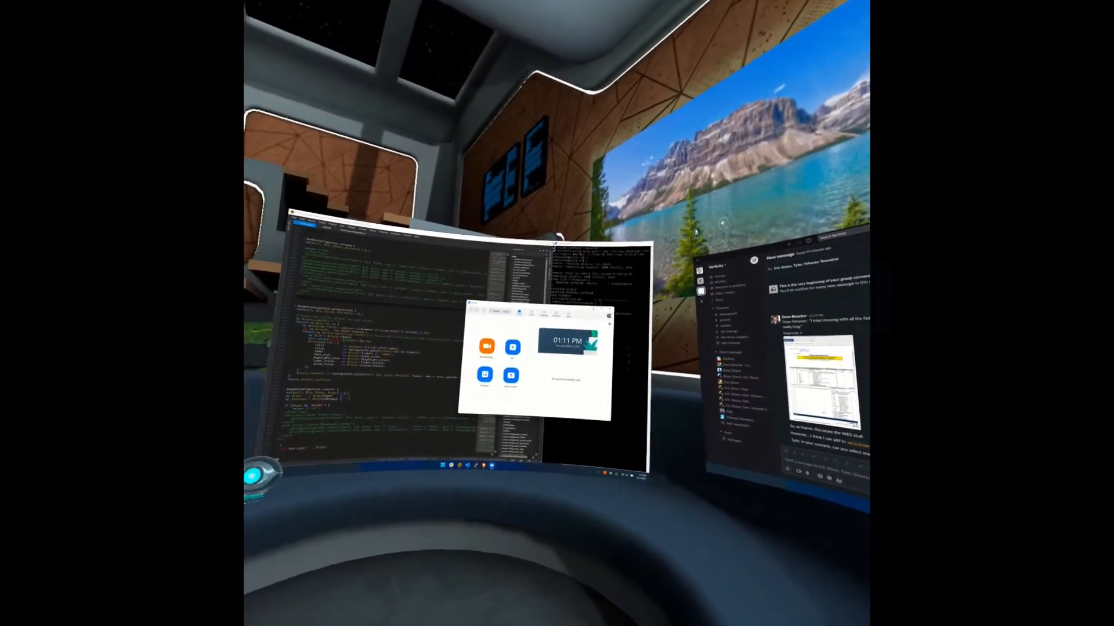
key("alt+F4")
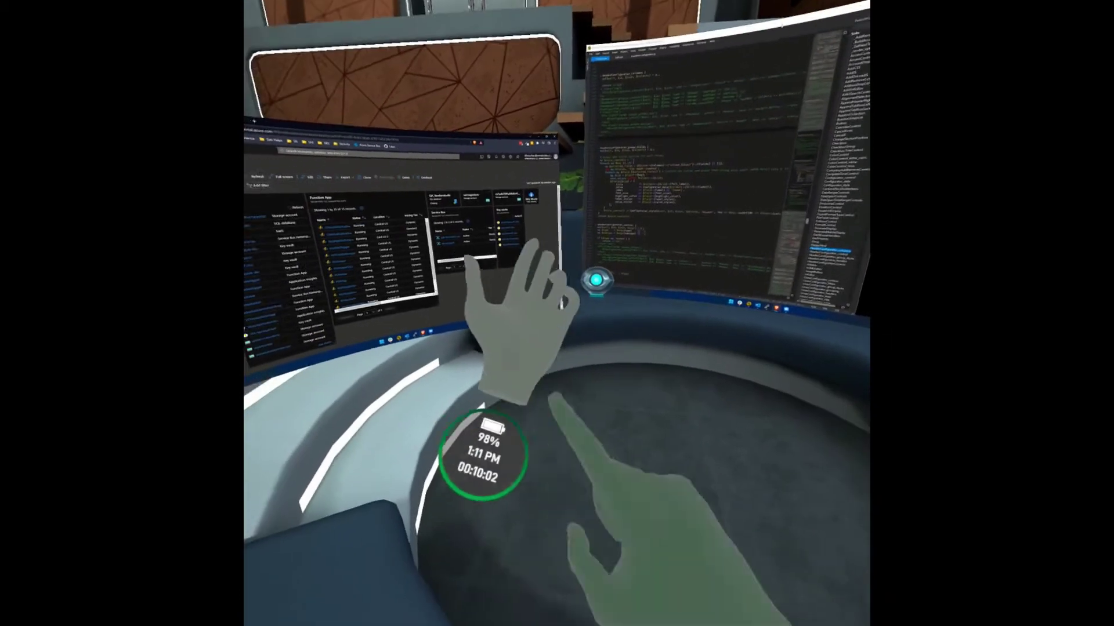
Step: Check Settings briefly, then teleport to a new spot facing the code and Outlook monitors
left_click(472, 455)
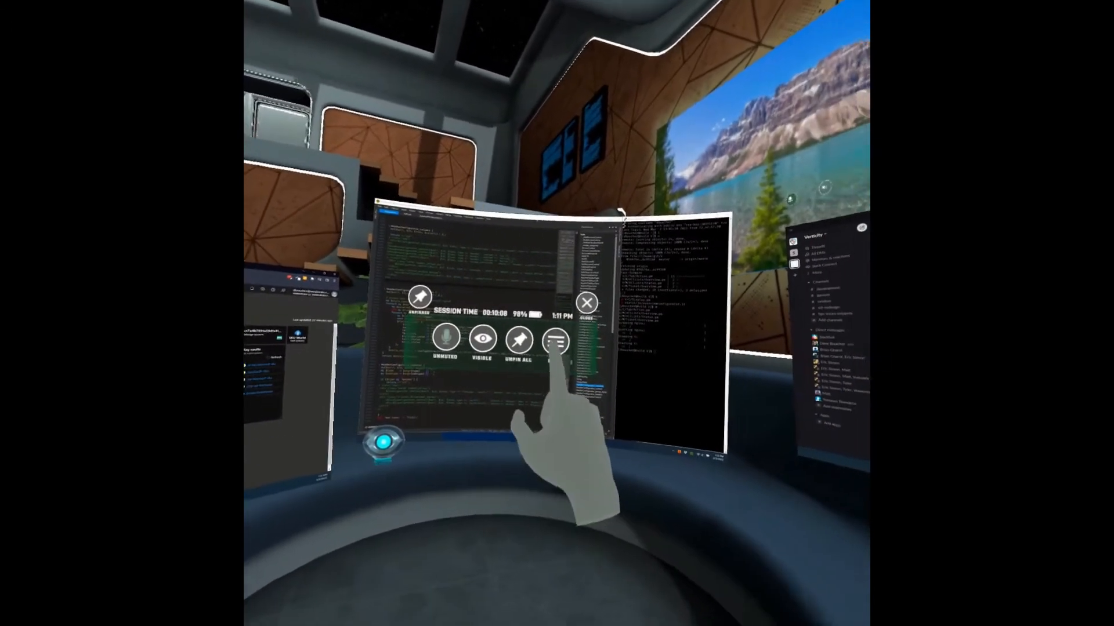
left_click(583, 350)
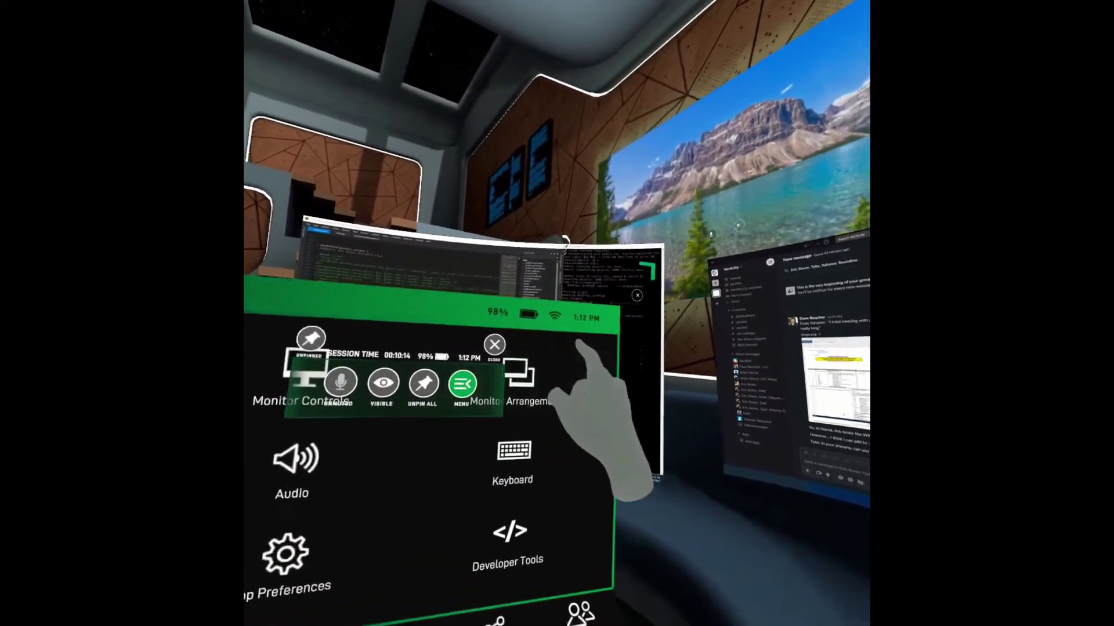
left_click(529, 331)
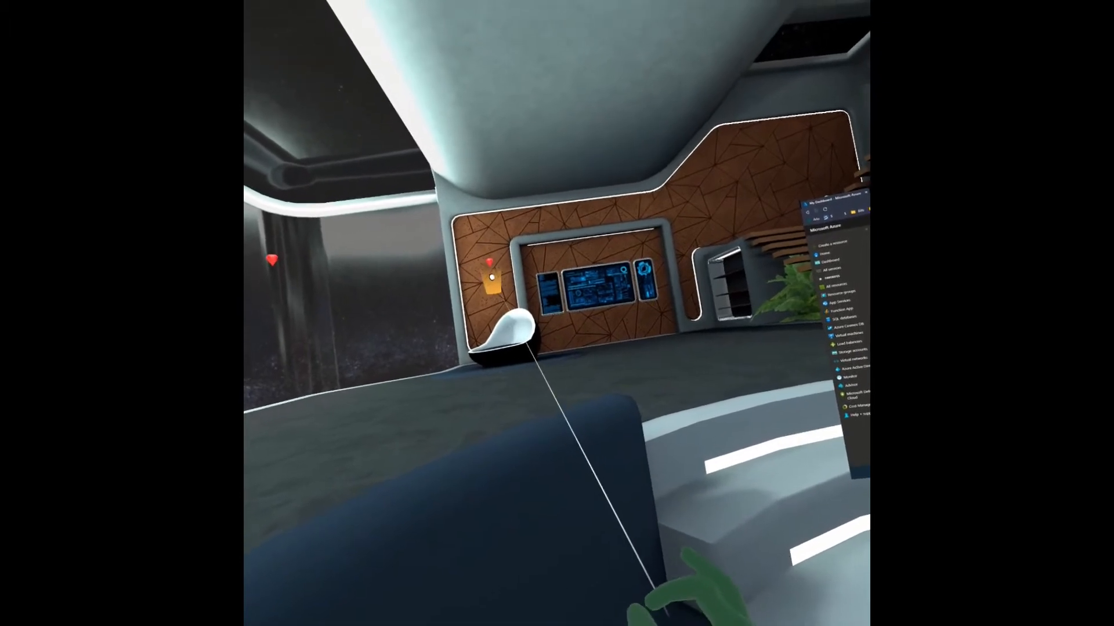
left_click(513, 329)
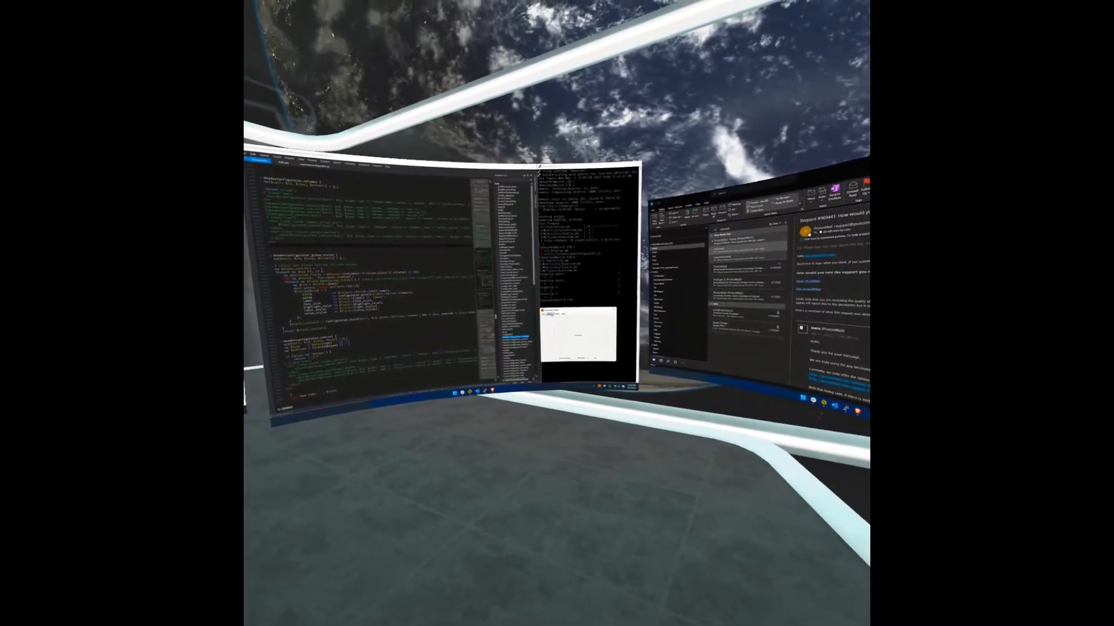
Step: Open the Windows Display settings page on one of the virtual monitors
left_click(557, 310)
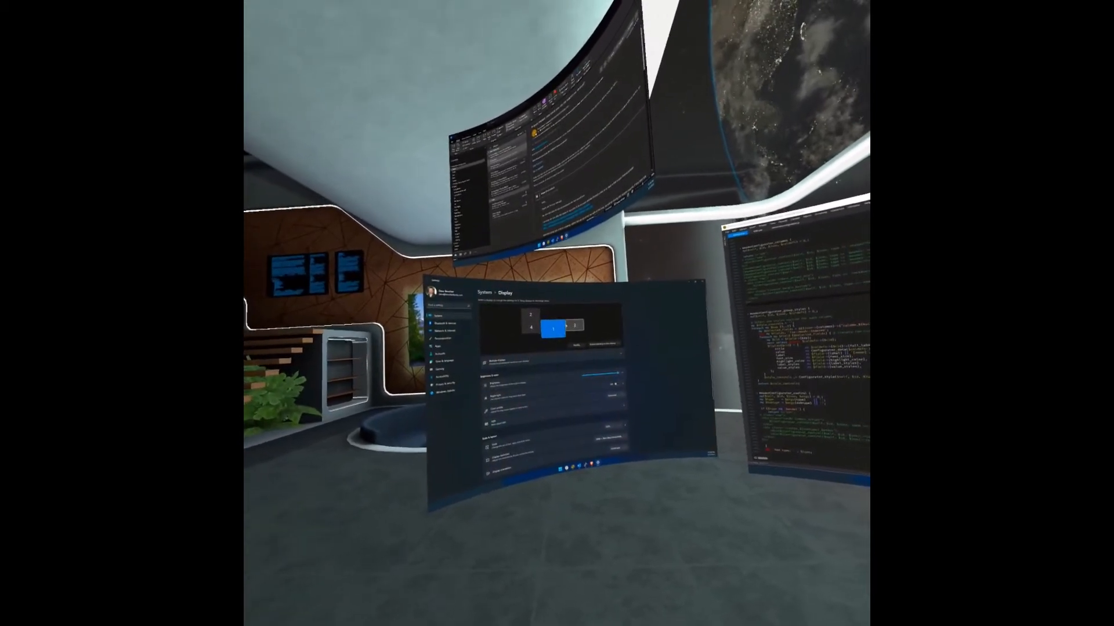
Step: Use Identify to show each monitor's number, then close the Display settings window
left_click(614, 283)
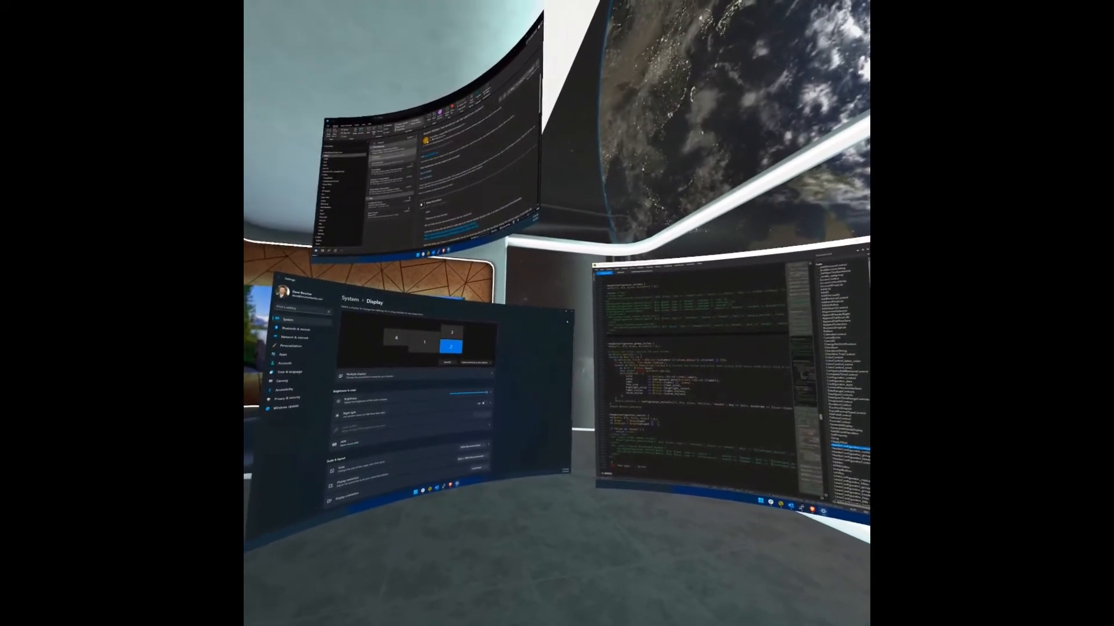
key("alt+F4")
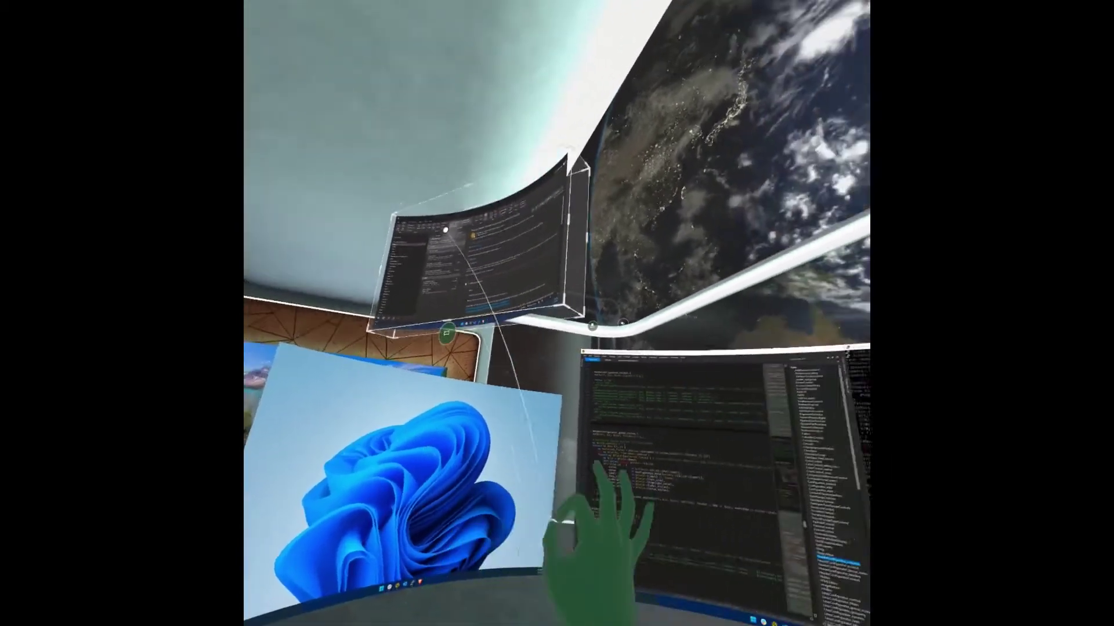
Step: Move Outlook above the Azure dashboard, Unpin All, and drag Outlook's corner to enlarge it
left_click_drag(445, 230, 598, 242)
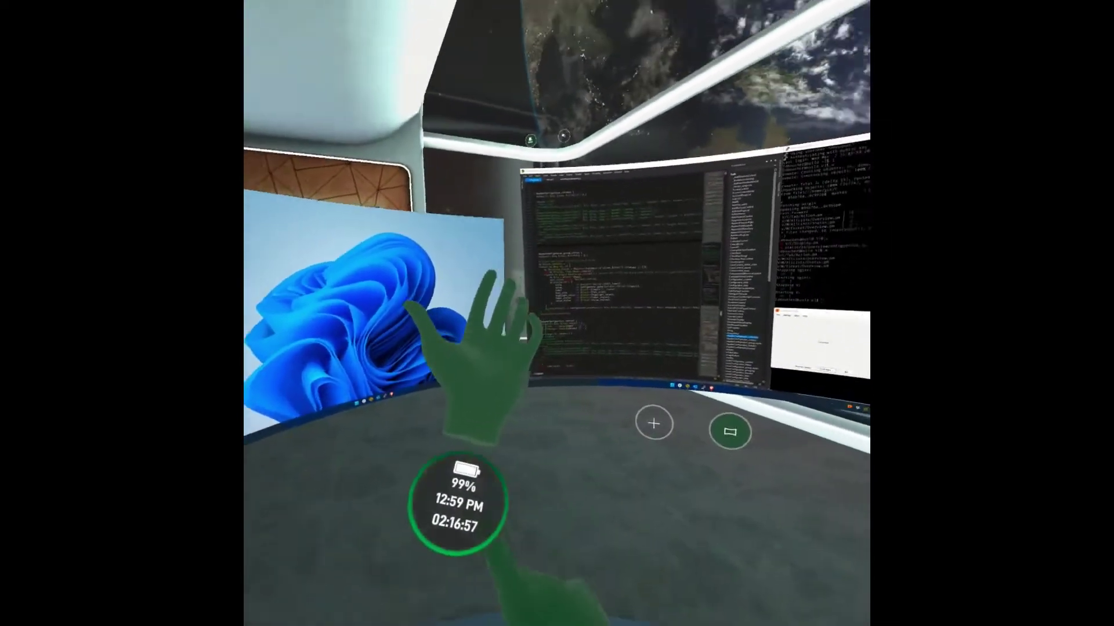
left_click(459, 497)
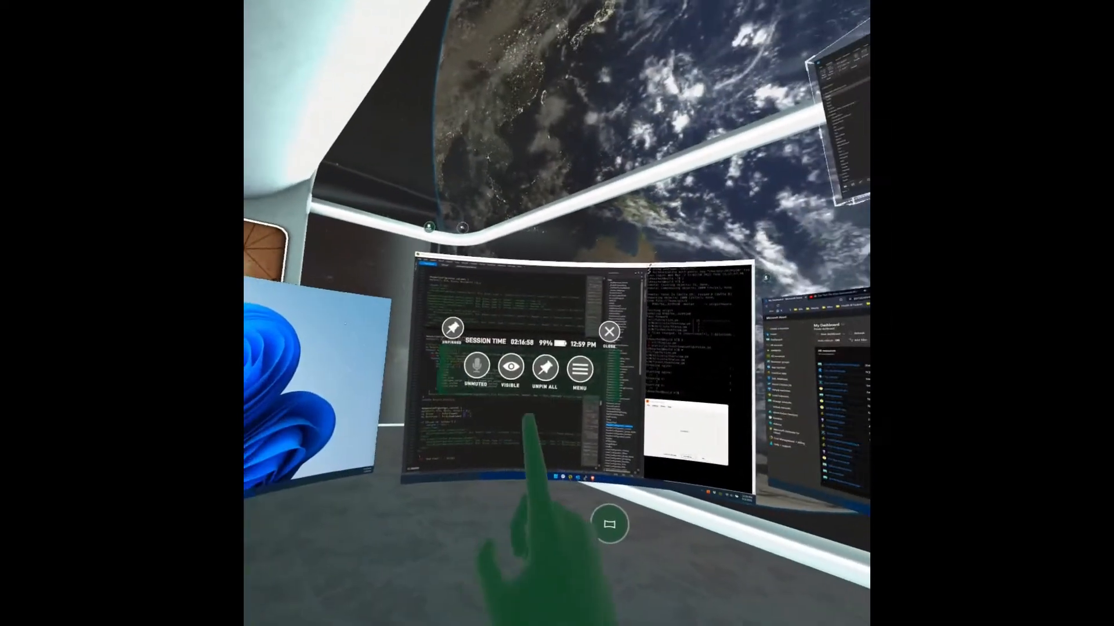
left_click(538, 376)
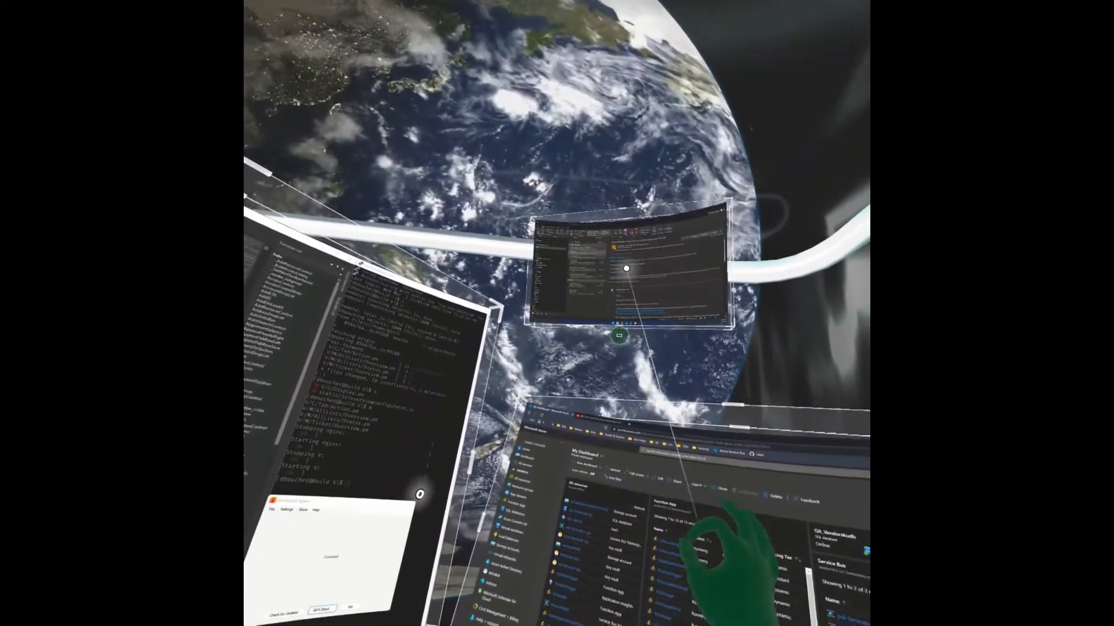
left_click_drag(626, 268, 642, 284)
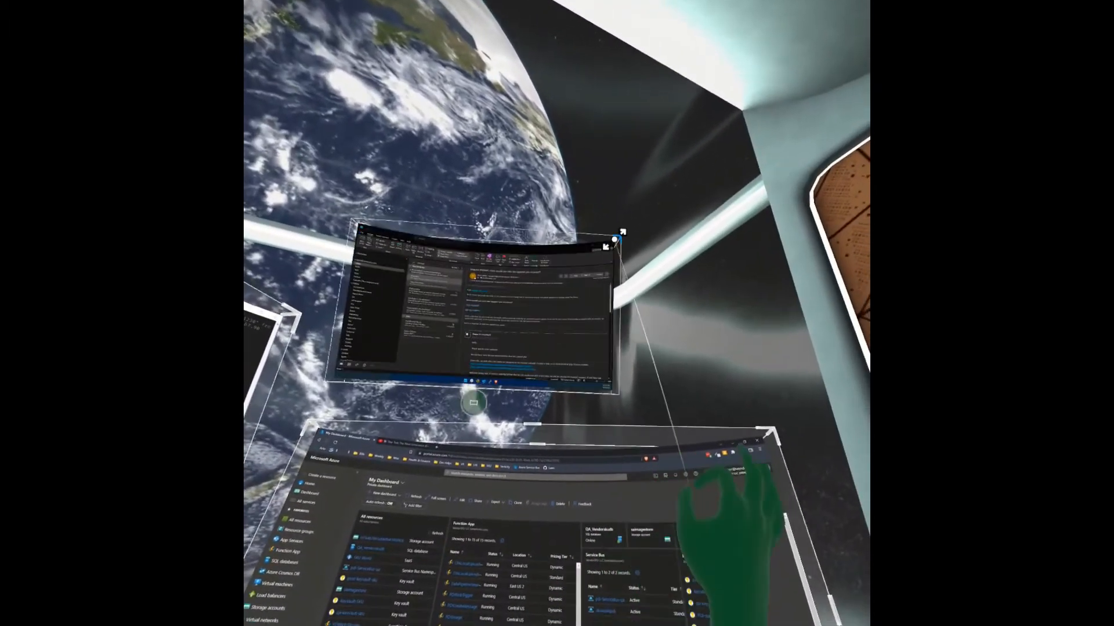
left_click_drag(617, 236, 758, 113)
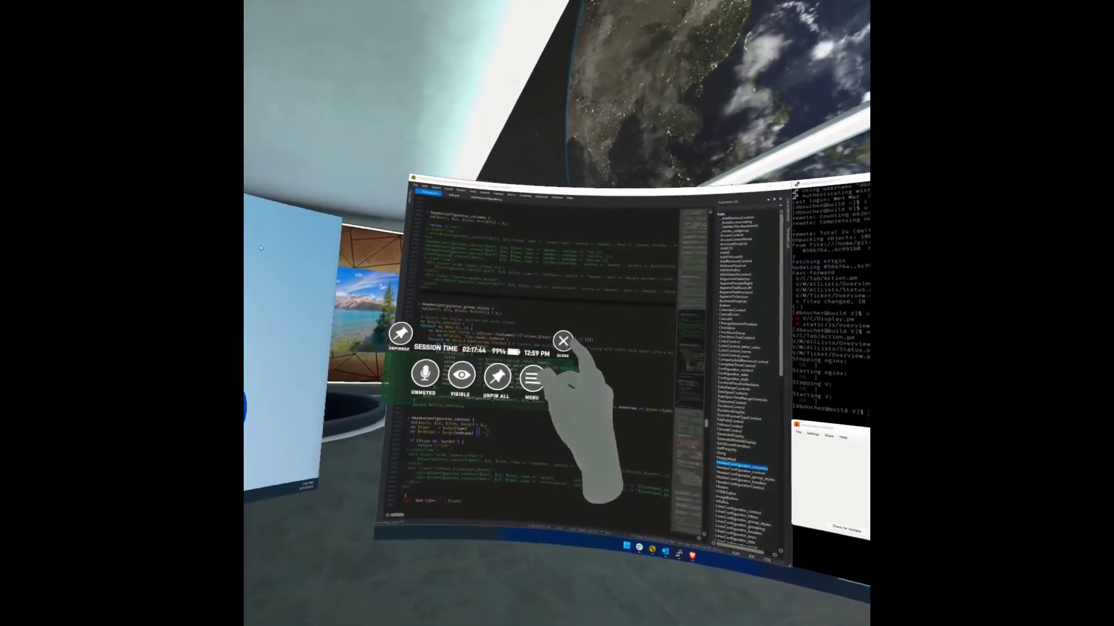
Step: Pin all monitors from the wrist menu so the rearranged screens stay locked in place
left_click(562, 342)
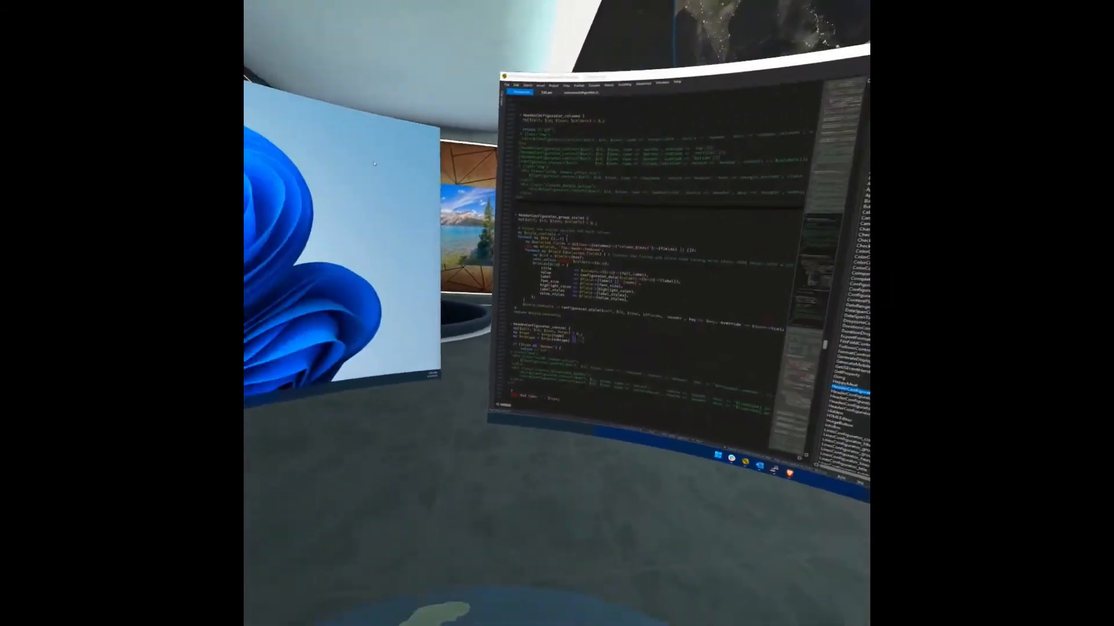